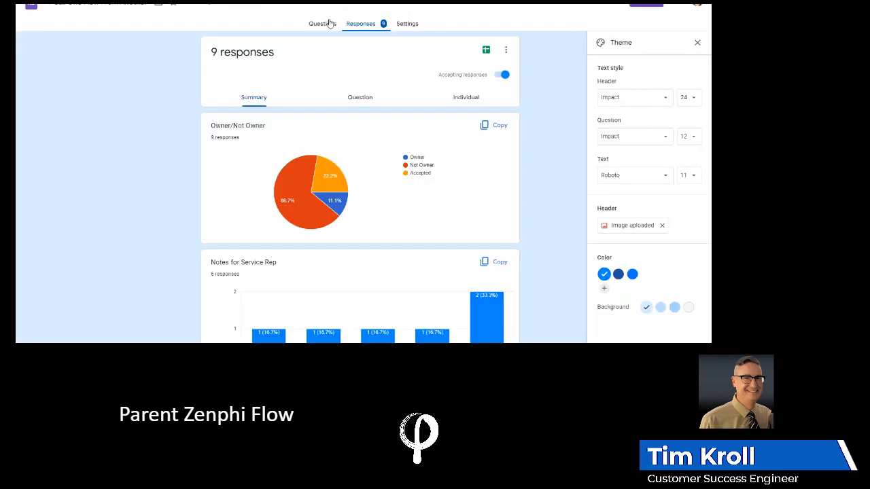
# Look over the questions of the Google Form "1-Call One Flow From Another" and open its responses.
pyautogui.click(330, 24)
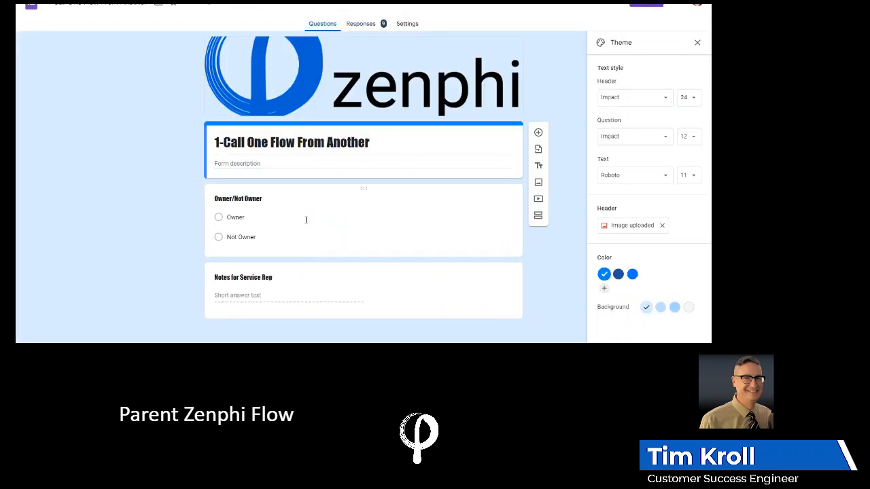
pyautogui.click(359, 24)
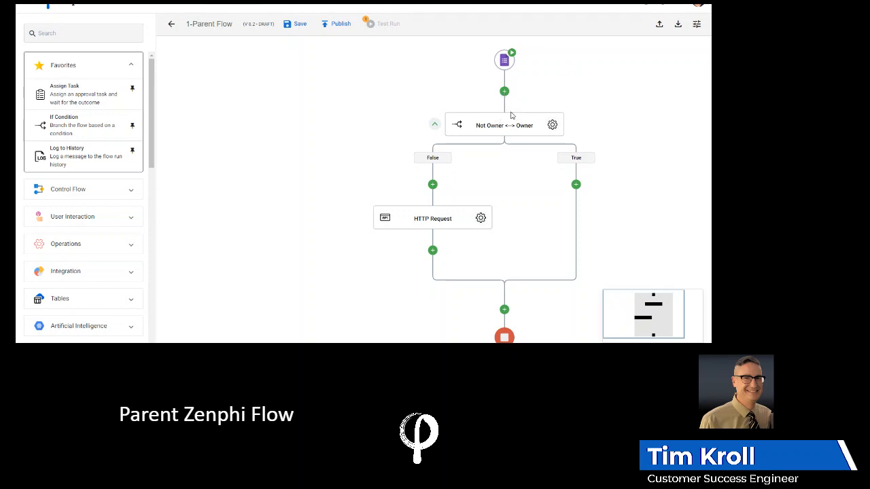
# Open the clause of the parent flow's "Not Owner <--> Owner" condition and examine the Google Forms trigger tokens available for it.
pyautogui.click(551, 125)
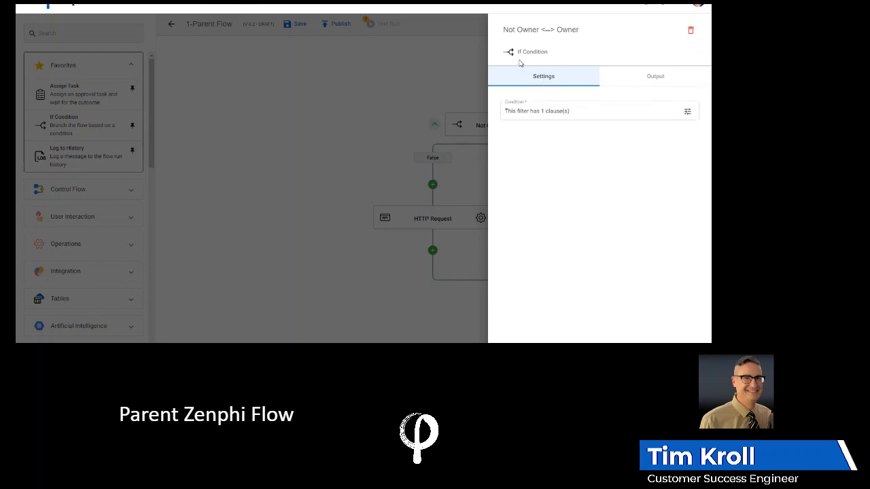
pyautogui.click(687, 113)
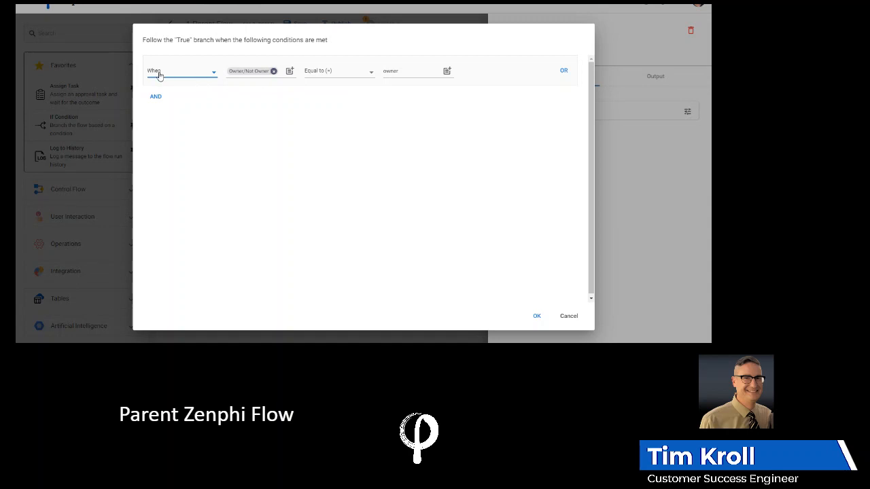
pyautogui.moveTo(275, 73)
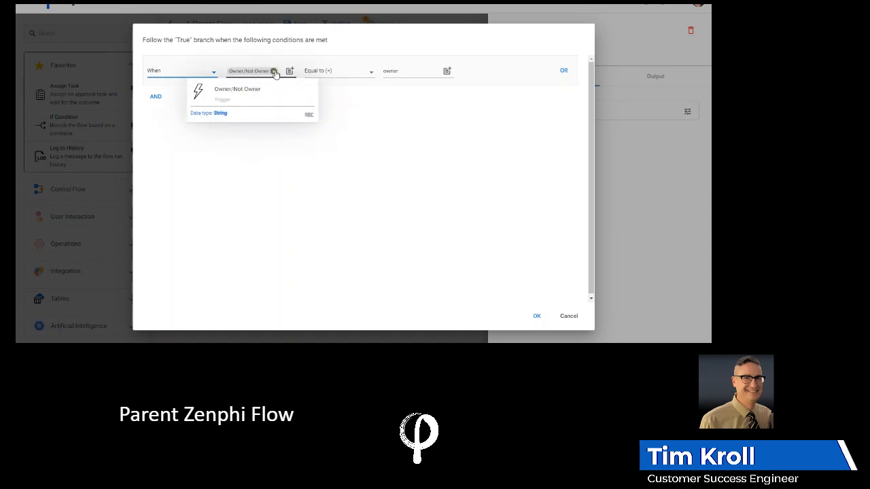
pyautogui.click(289, 72)
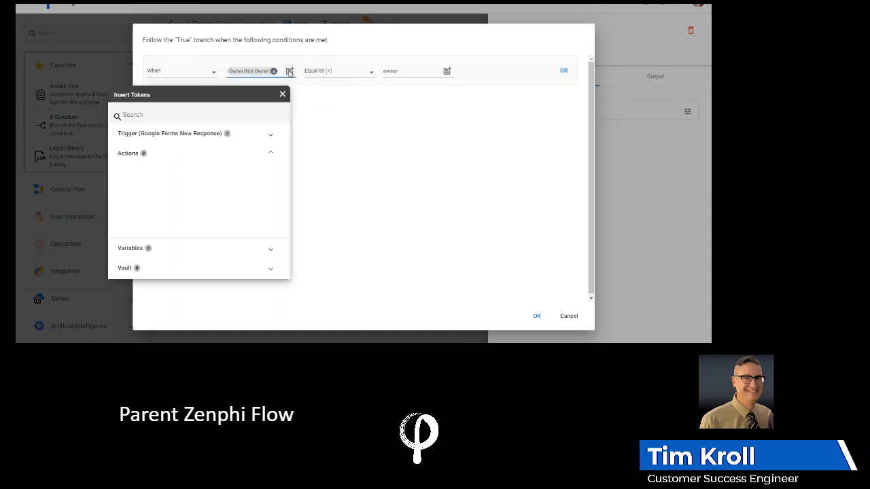
pyautogui.click(270, 137)
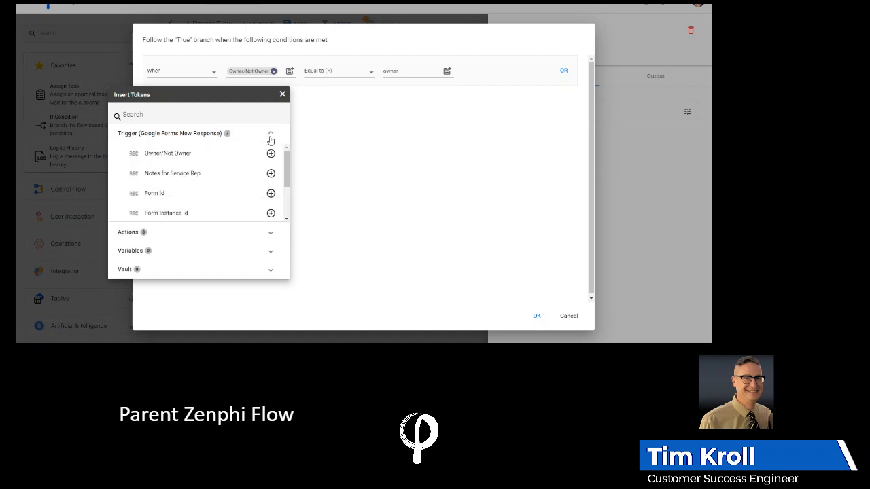
pyautogui.click(335, 135)
# Examine the comparison operators and comparison value of the condition clause, accept the clause, and close the condition's settings.
pyautogui.click(372, 76)
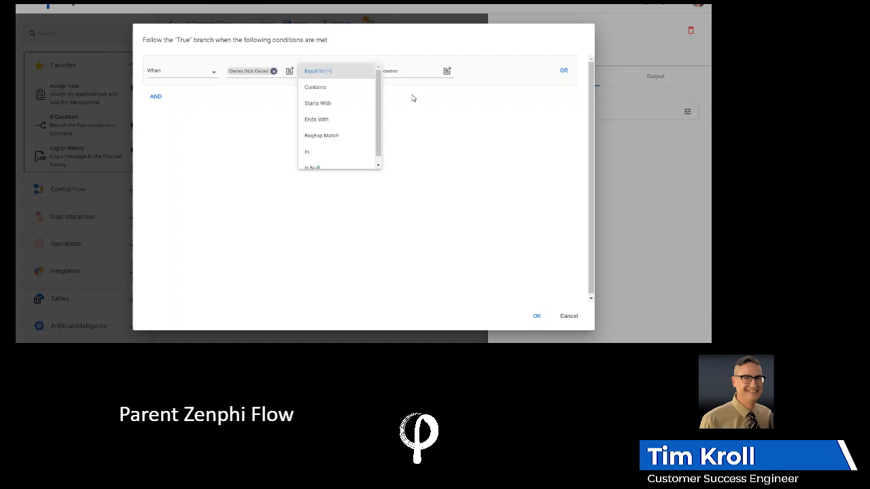
pyautogui.click(396, 72)
pyautogui.click(396, 73)
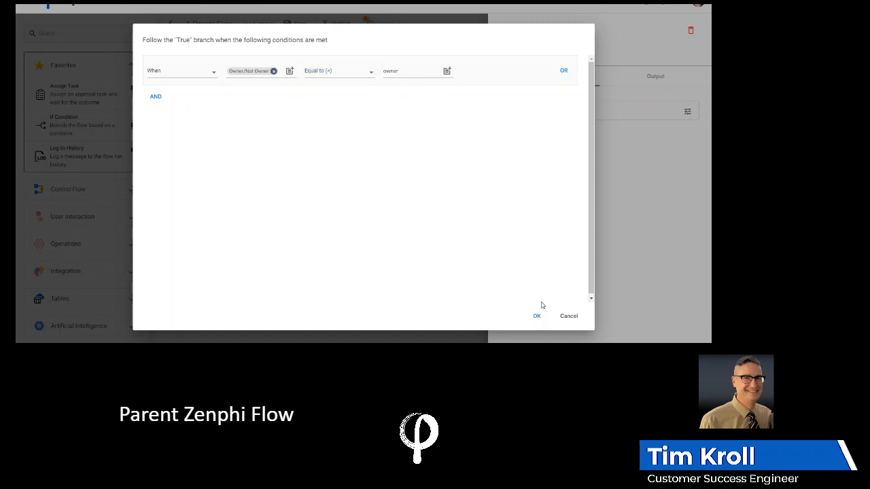
pyautogui.click(536, 316)
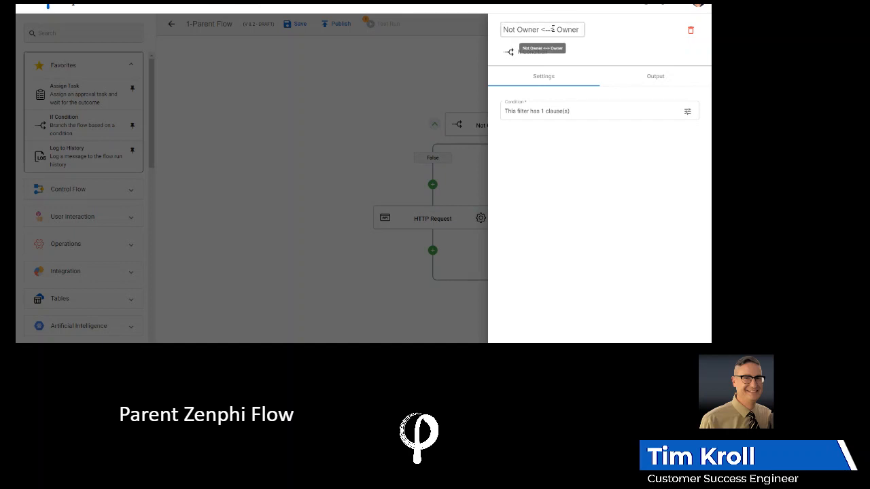
pyautogui.click(458, 62)
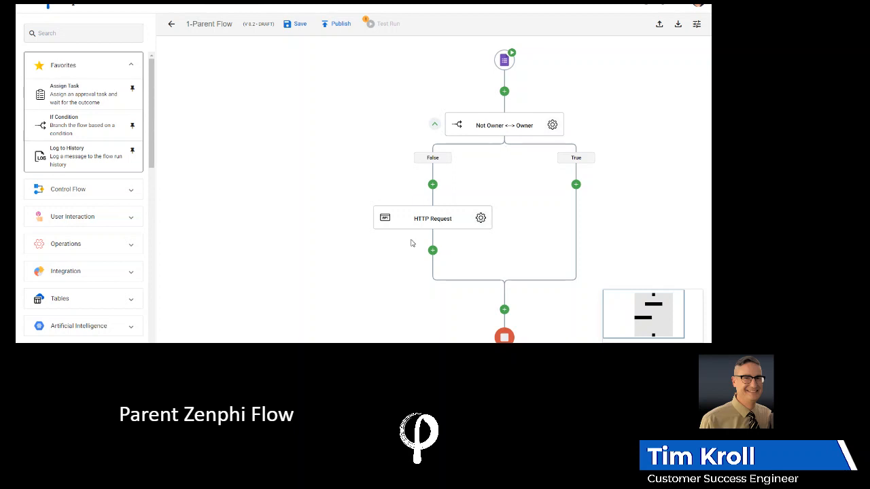
# Open the parent flow's HTTP Request settings, and examine the variables and invocation details of 1-Child Flow's Http Trigger.
pyautogui.click(480, 218)
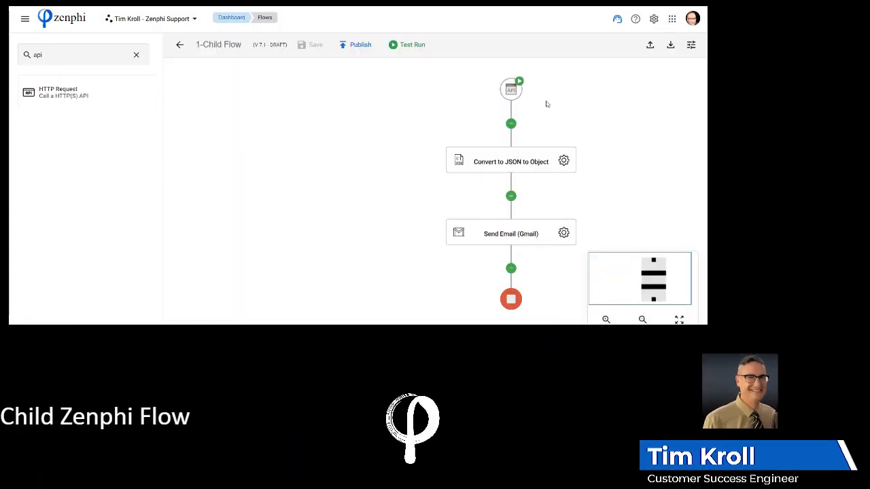
pyautogui.click(512, 90)
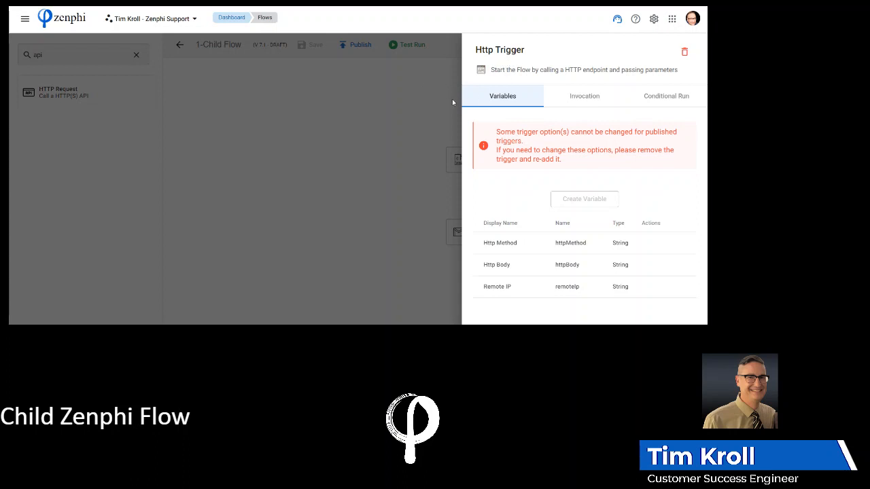
pyautogui.click(585, 100)
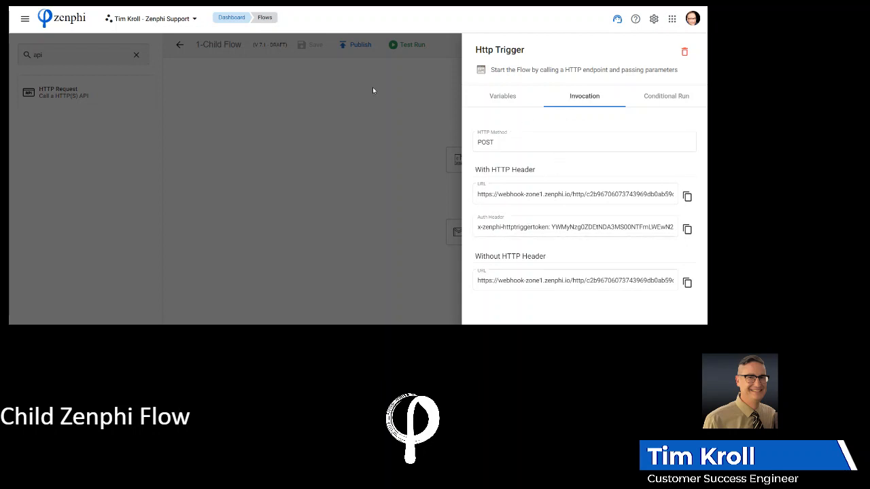
pyautogui.click(339, 91)
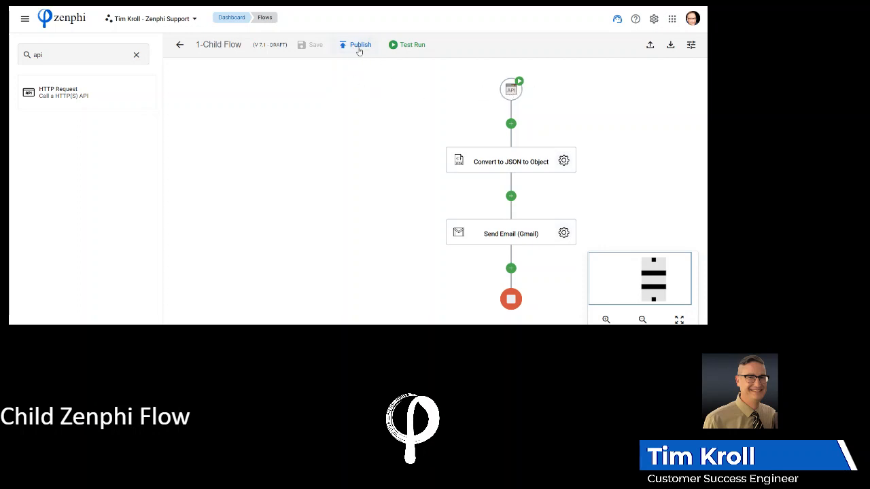
pyautogui.click(516, 95)
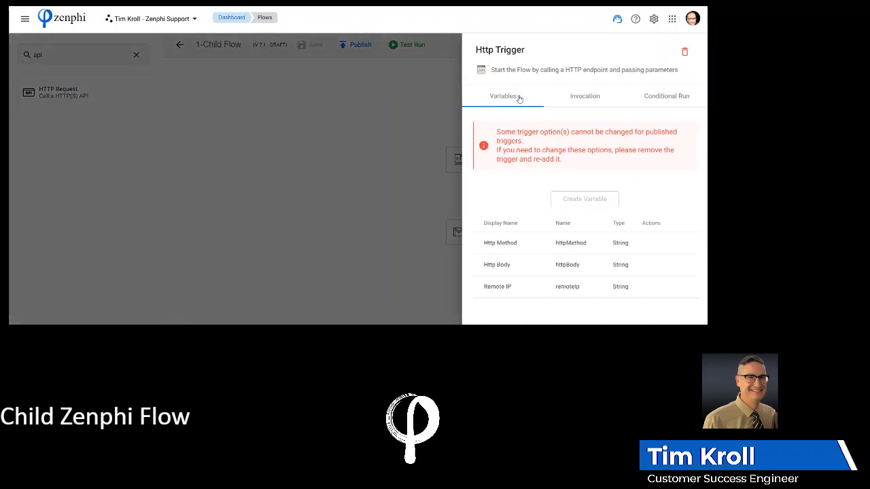
pyautogui.click(592, 101)
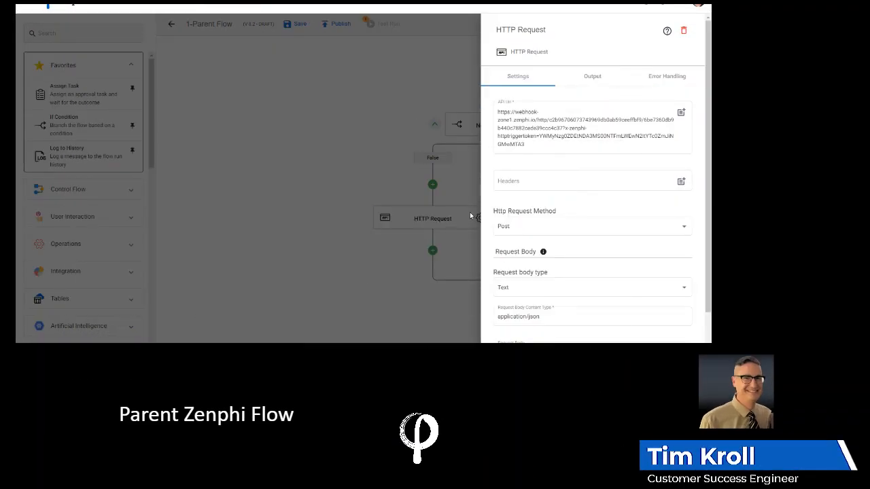
# Check the API URL and headers of the parent flow's HTTP Request, and select Post as its request method.
pyautogui.click(505, 110)
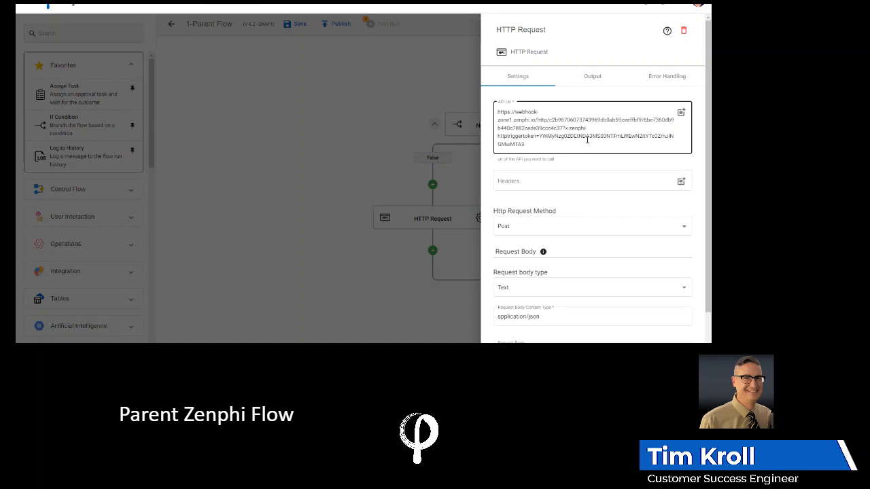
pyautogui.click(620, 182)
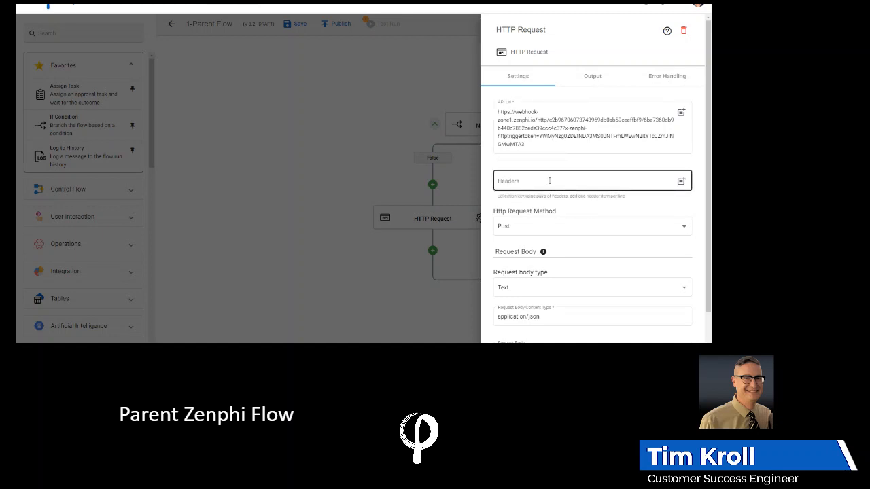
pyautogui.click(557, 150)
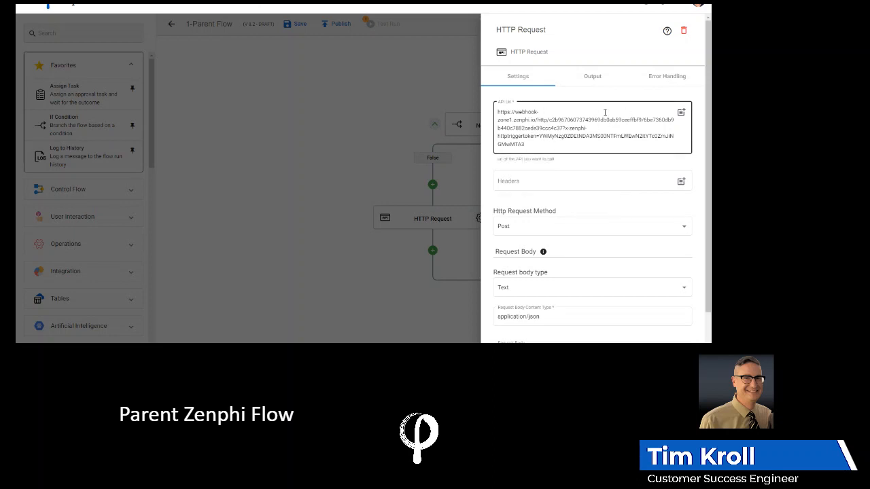
pyautogui.click(522, 227)
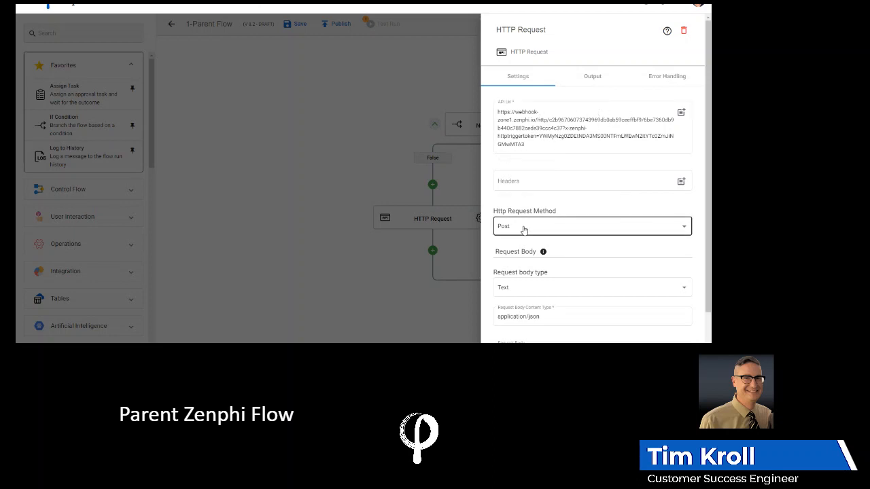
pyautogui.click(684, 227)
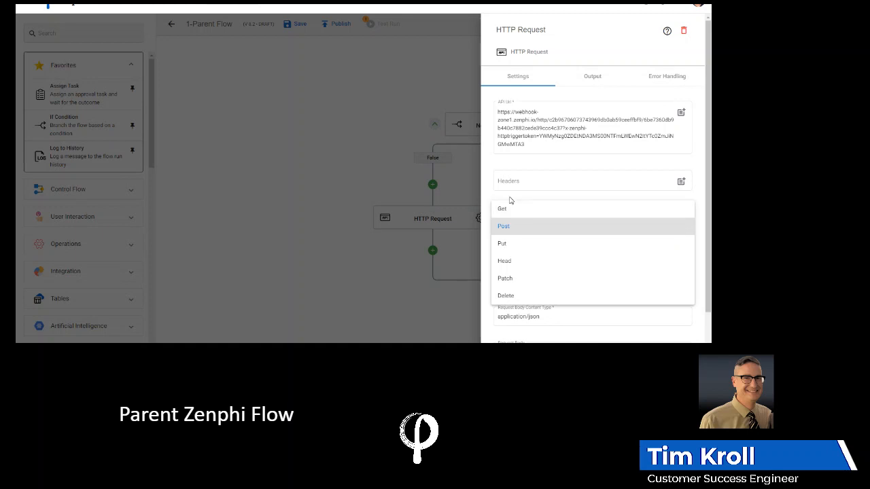
pyautogui.click(559, 227)
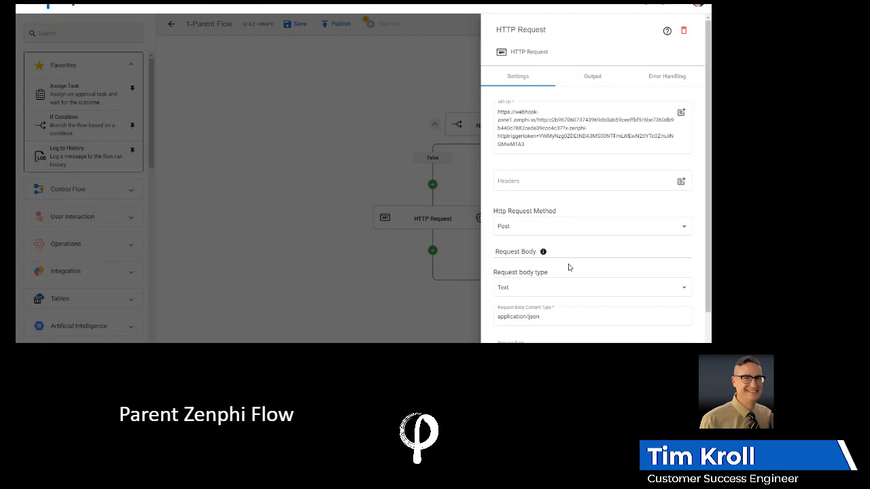
# Examine the HTTP Request's body and the form trigger tokens available for it, and close the request's settings.
pyautogui.scroll(-1, 569, 269)
pyautogui.moveTo(544, 197)
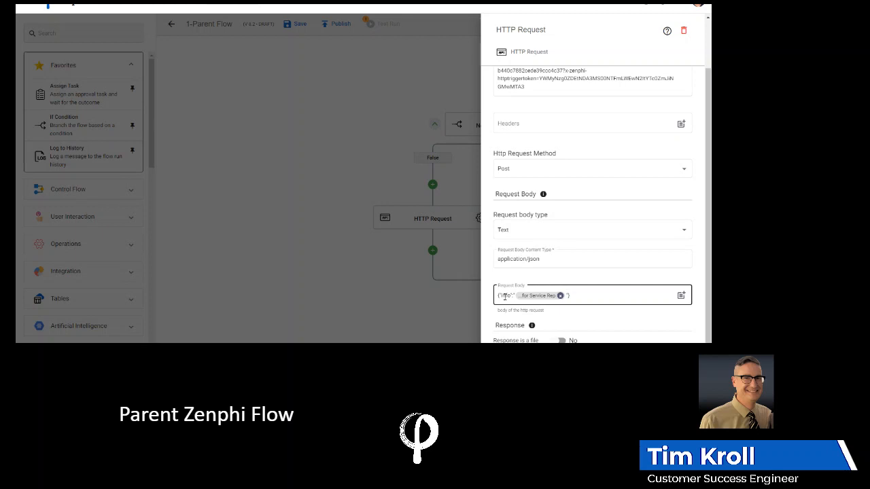
pyautogui.moveTo(538, 301)
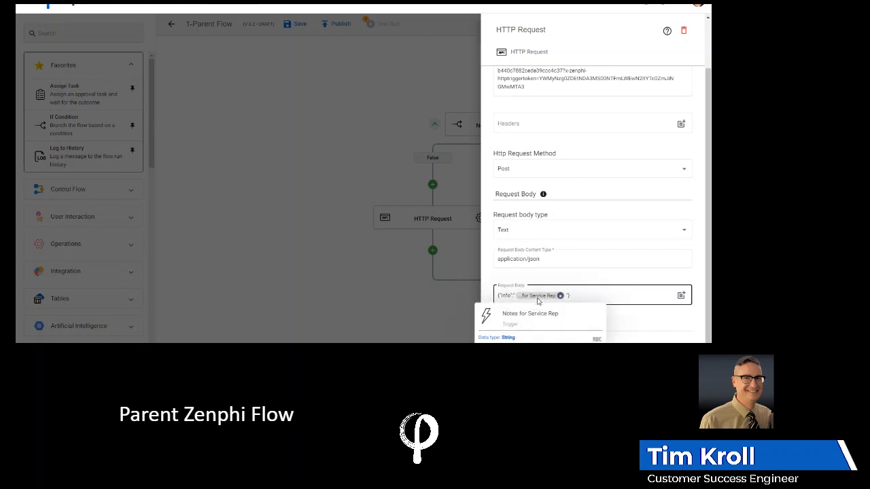
pyautogui.click(681, 295)
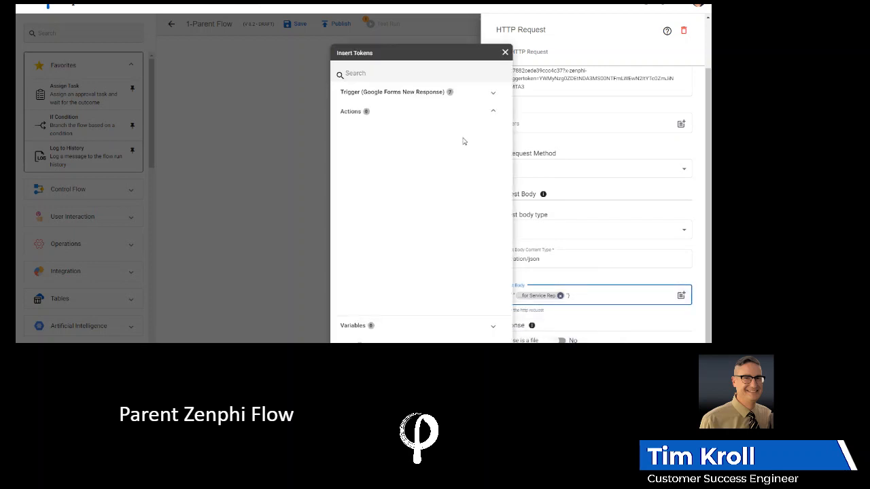
pyautogui.click(494, 93)
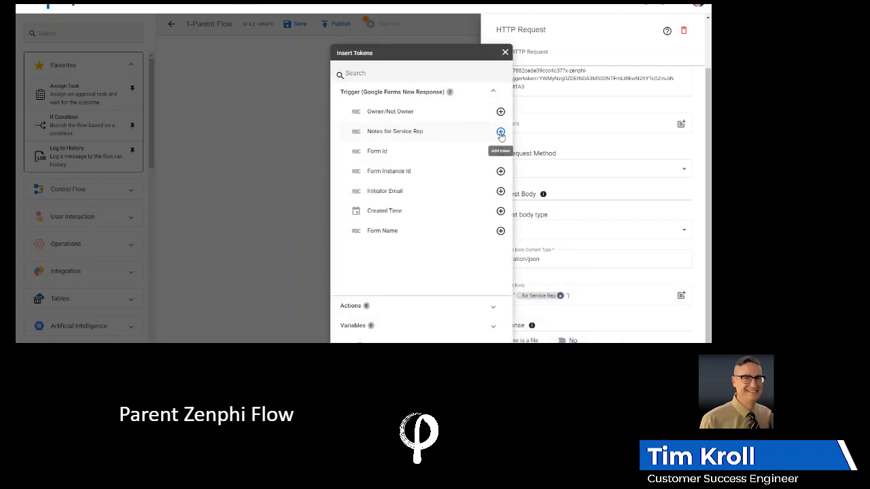
pyautogui.click(505, 53)
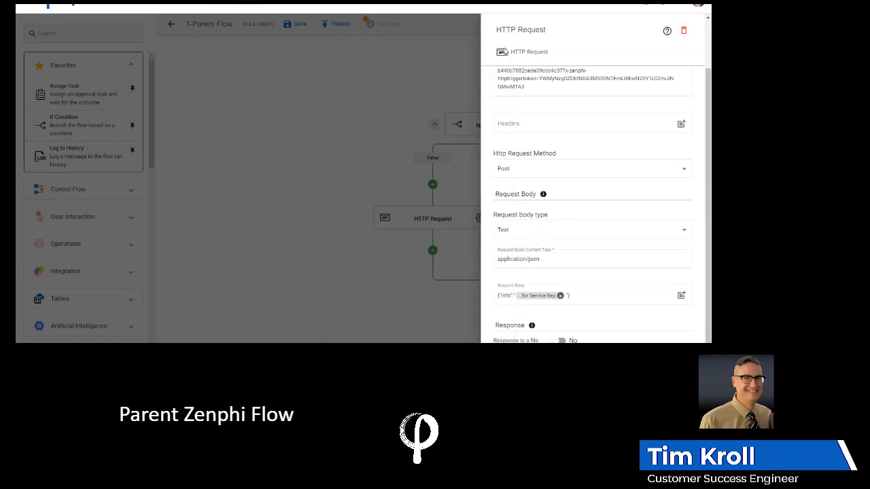
pyautogui.click(452, 257)
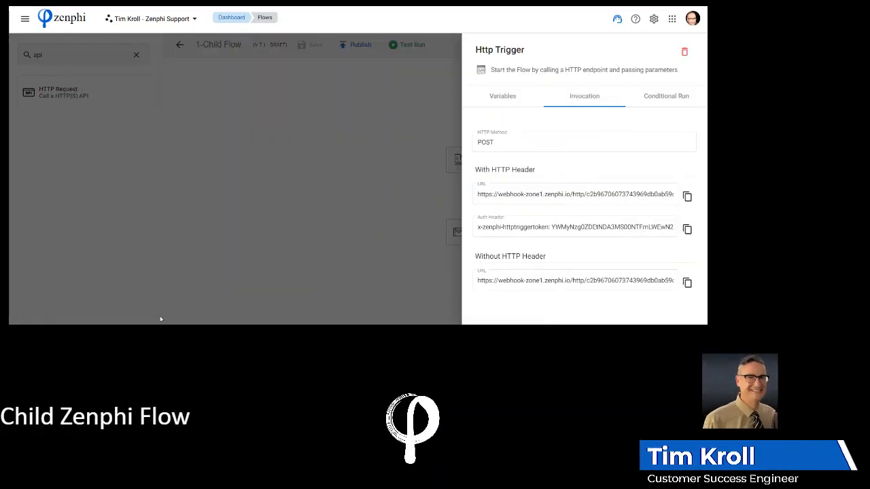
# Examine the JSON input and Http Trigger tokens of the child flow's Convert to JSON to Object action, and close its settings.
pyautogui.click(391, 223)
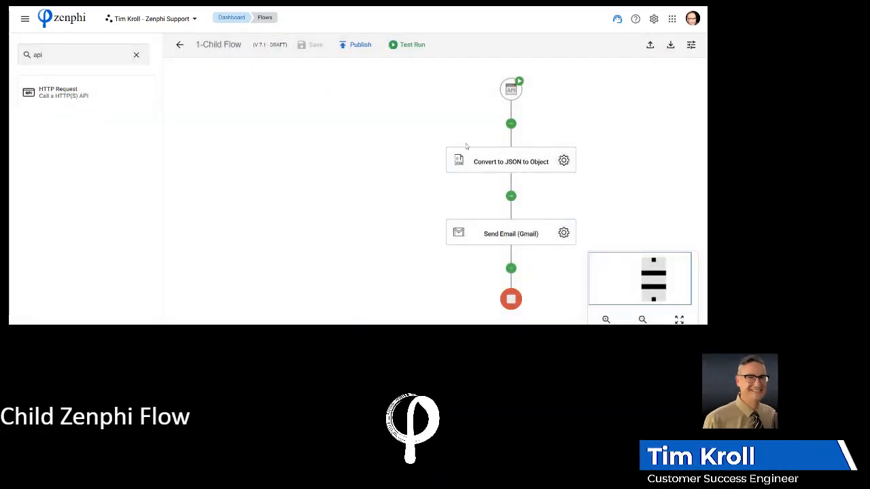
pyautogui.click(566, 161)
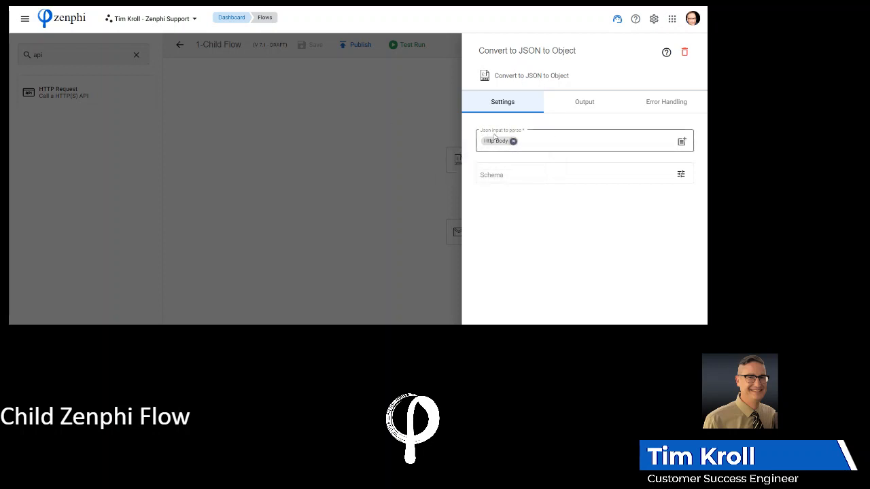
pyautogui.click(682, 143)
pyautogui.click(466, 122)
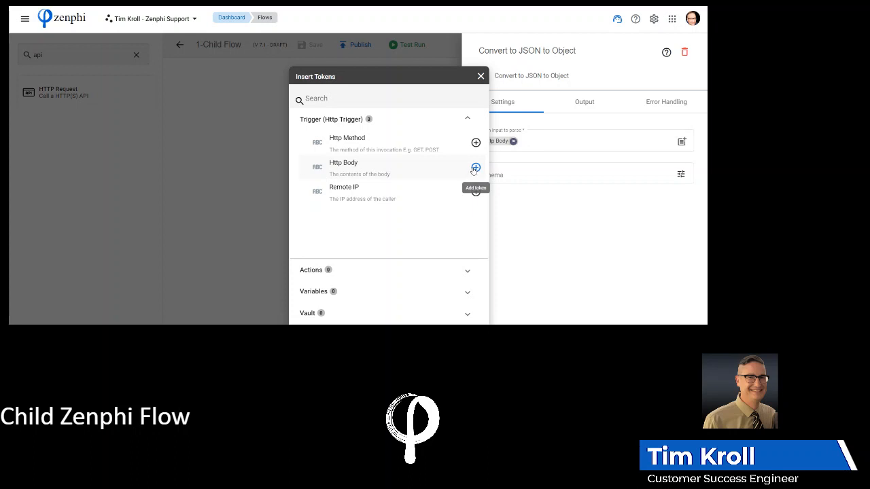
pyautogui.click(541, 213)
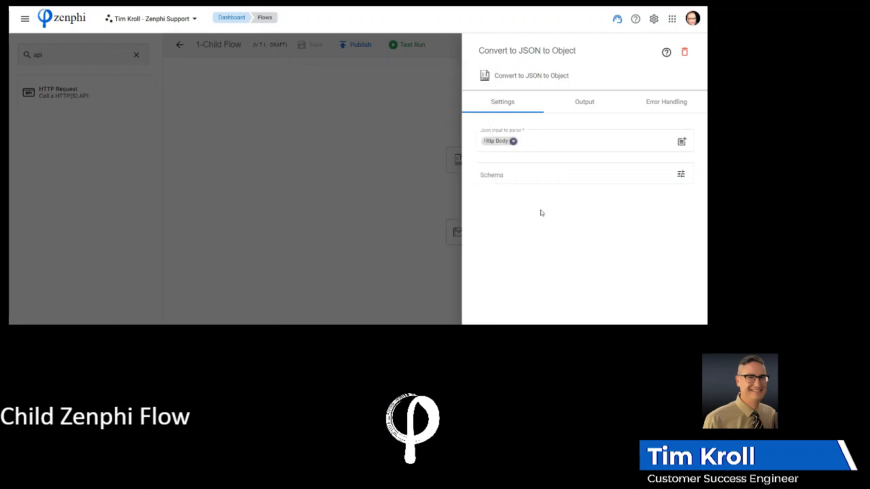
pyautogui.click(424, 194)
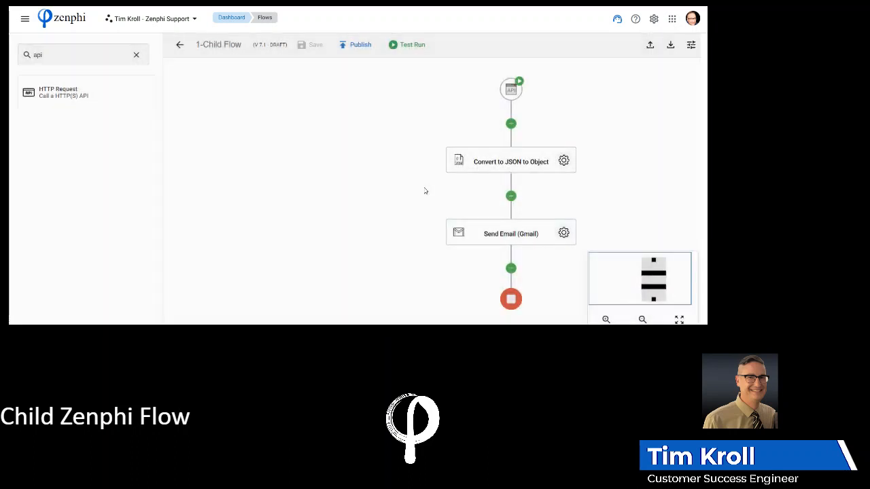
# Open the child flow's Send Email (Gmail) settings, and examine its recipient, reply-to address, subject, format and body.
pyautogui.click(563, 234)
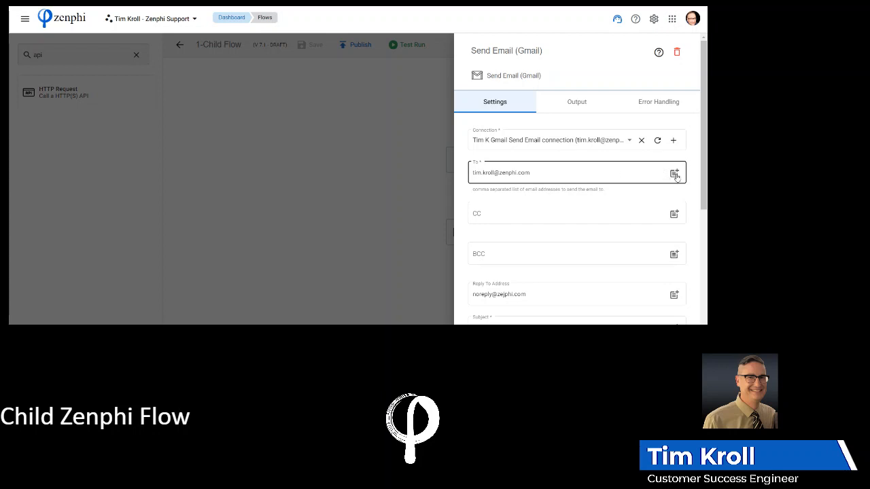
pyautogui.scroll(-3, 646, 213)
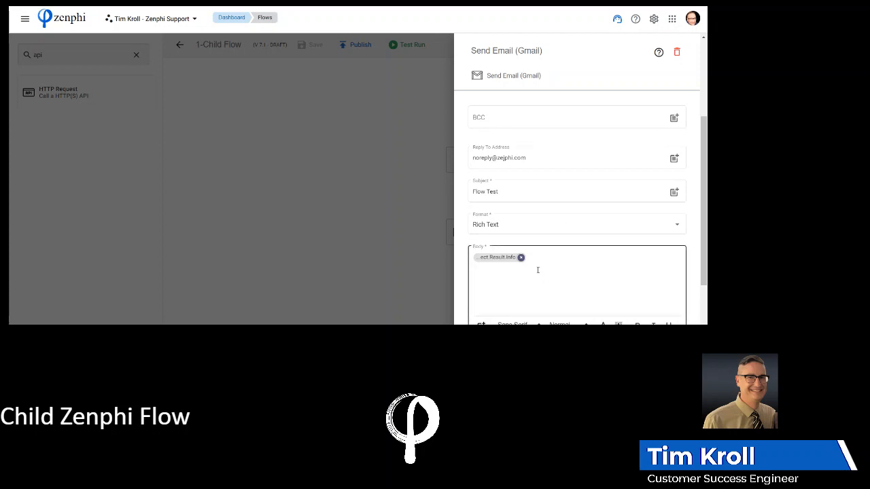
pyautogui.scroll(-2, 527, 271)
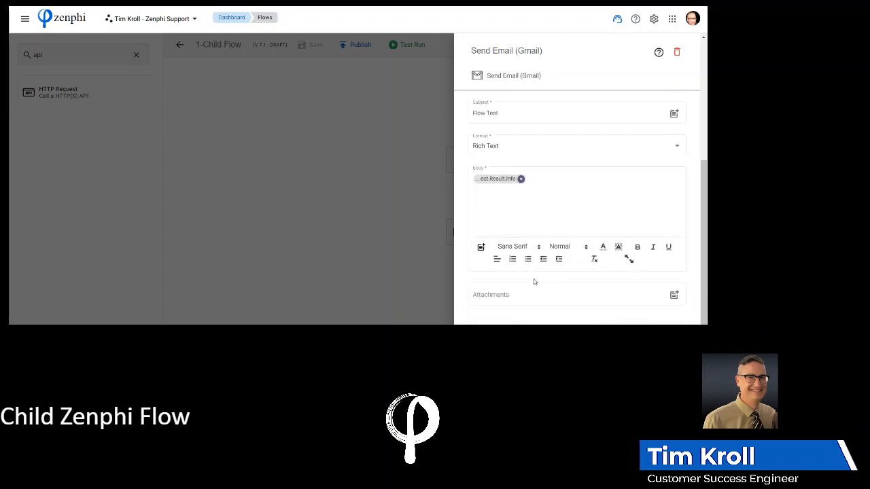
# Examine the Convert to JSON to Object result tokens available for the email body, and close the token list and email settings.
pyautogui.click(481, 247)
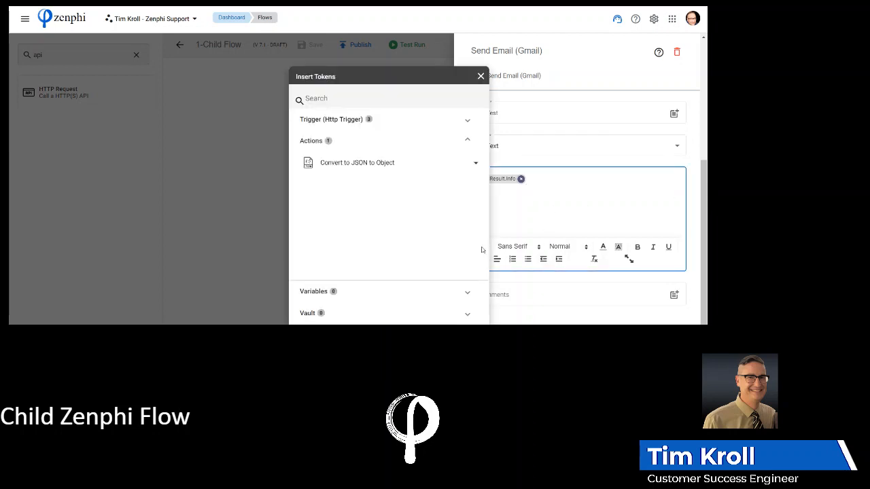
pyautogui.click(476, 164)
pyautogui.click(457, 187)
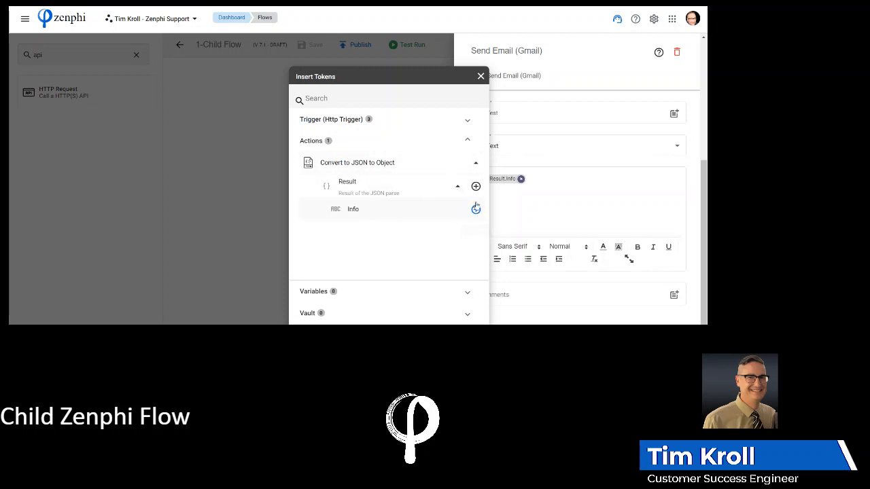
pyautogui.click(507, 187)
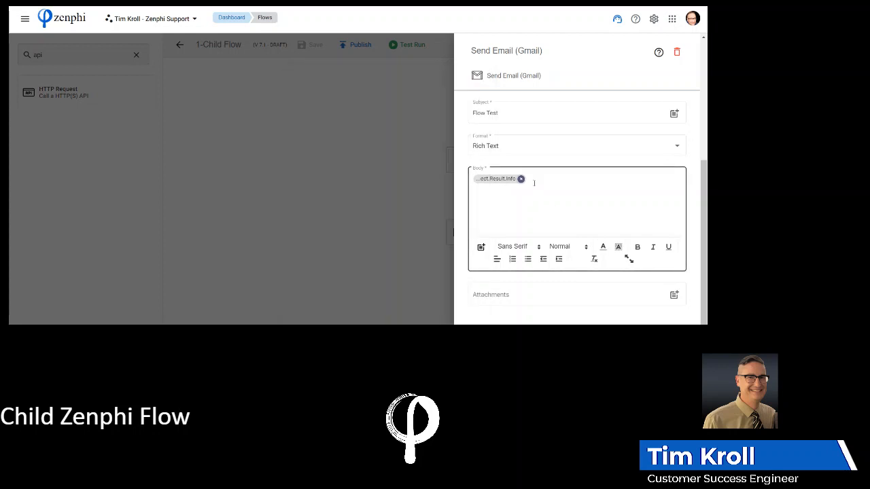
pyautogui.click(378, 190)
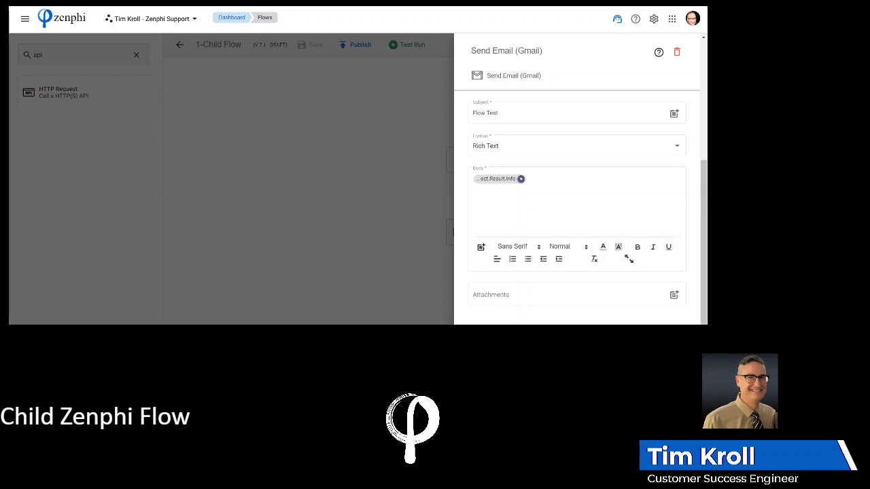
pyautogui.click(325, 79)
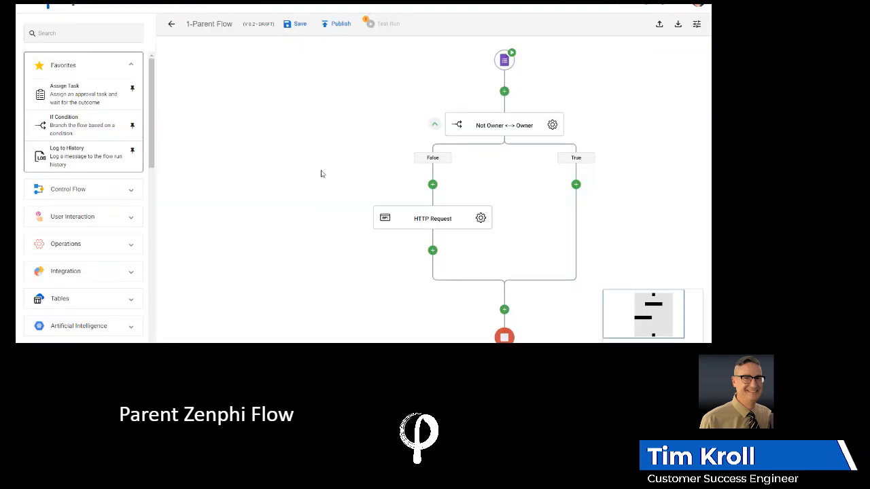
# Return from the responses sheet to 1-Parent Flow, and start a test run using its most recent previous run, version v8.2.
pyautogui.click(292, 25)
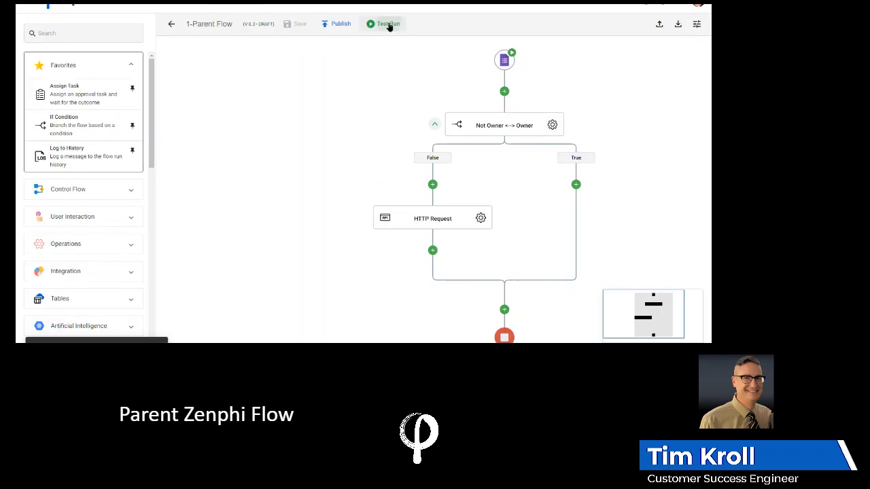
pyautogui.click(389, 25)
pyautogui.click(387, 39)
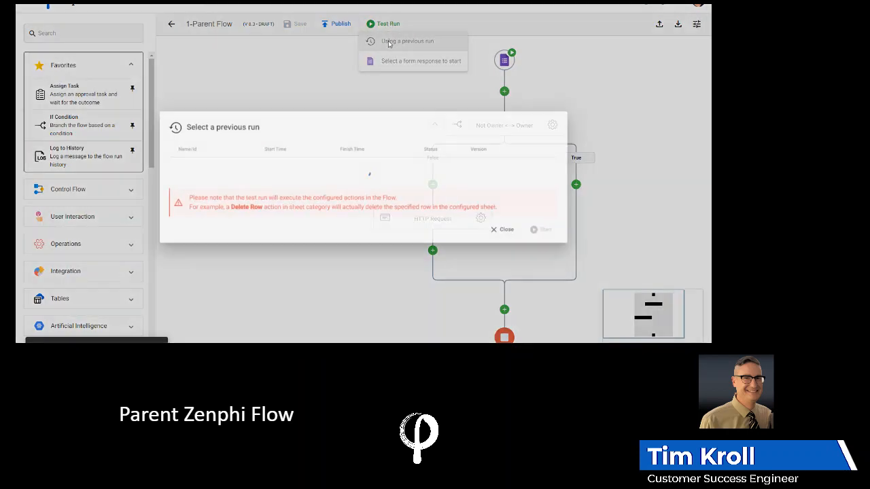
pyautogui.click(225, 95)
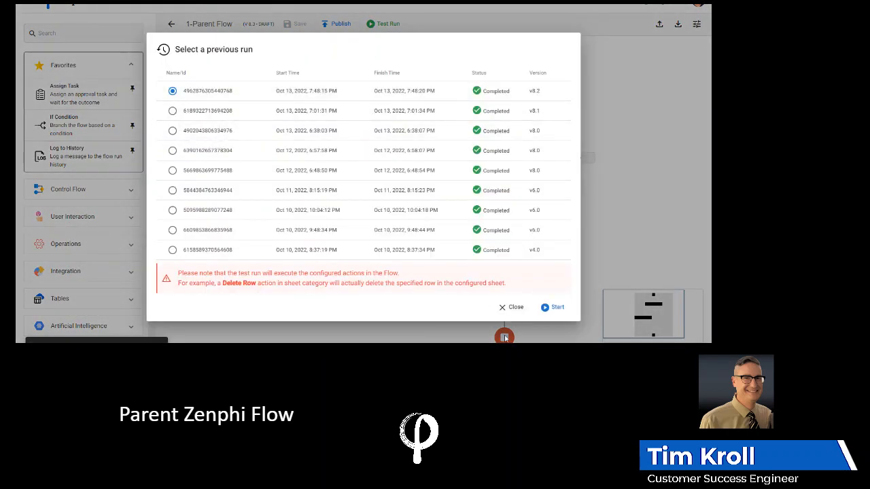
pyautogui.click(556, 307)
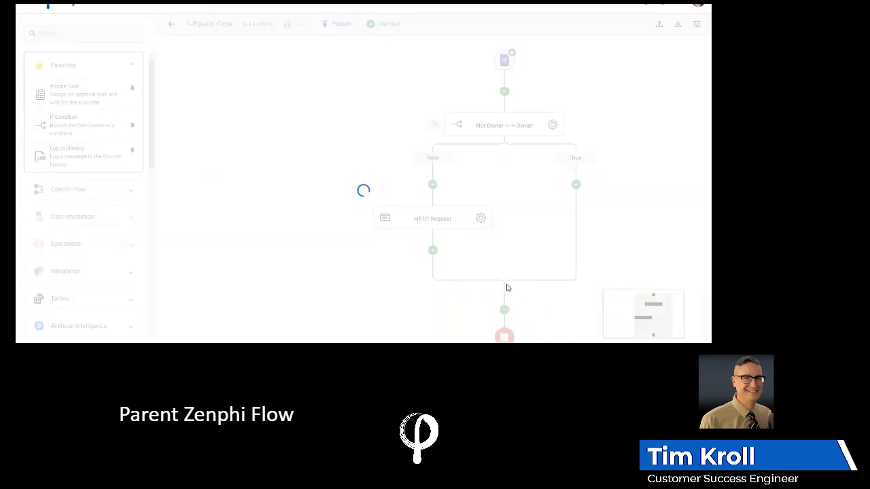